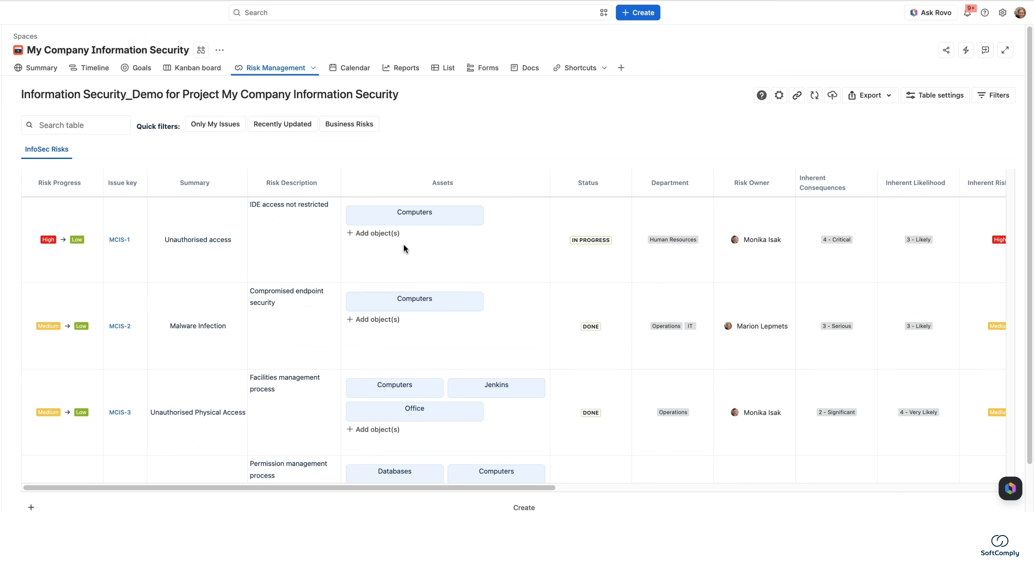
- Examine which assets can be linked to the Unauthorised access risk in the InfoSec Risks table
left_click(380, 238)
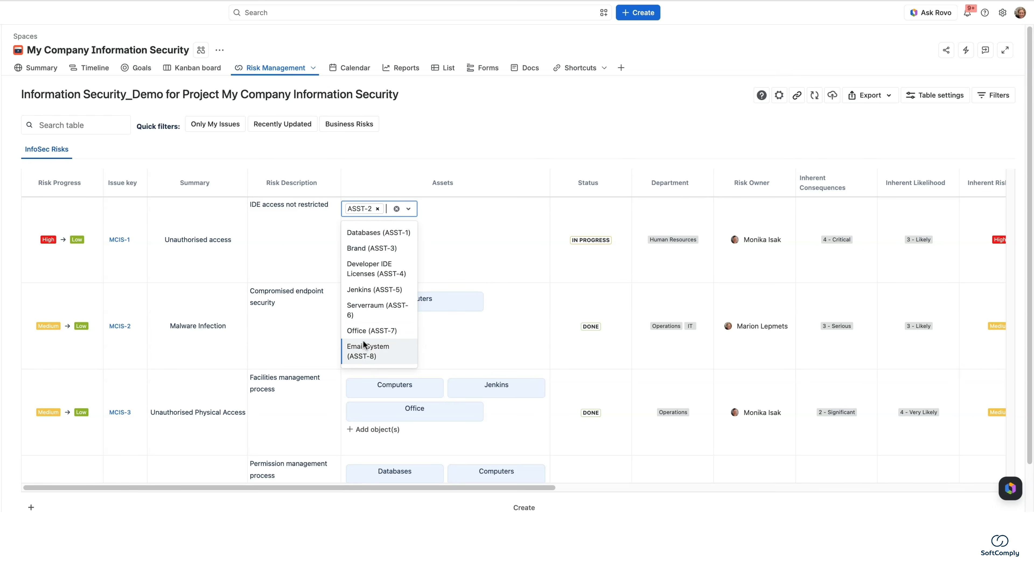
left_click(458, 148)
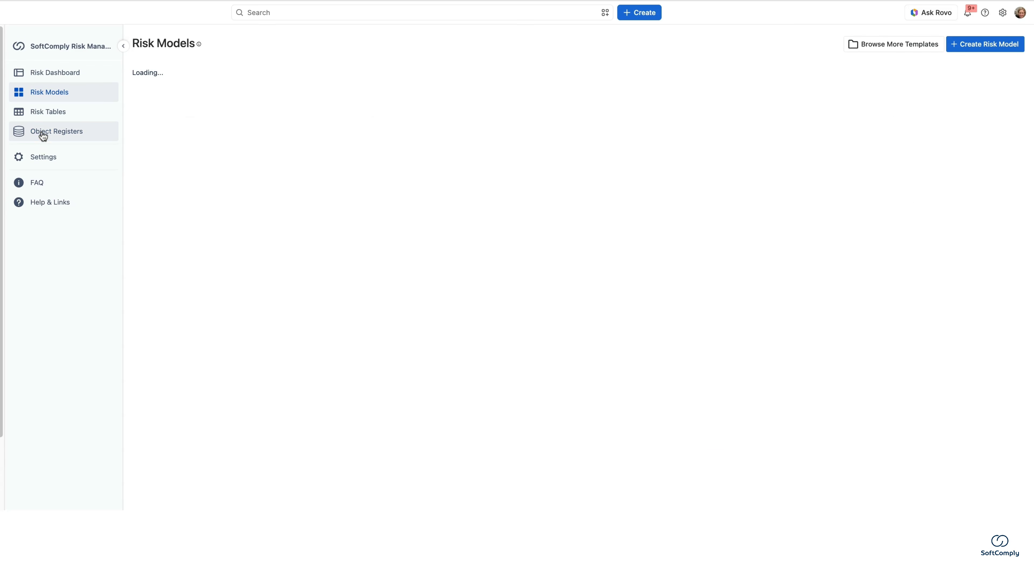
- Create a new object register and name it Our Assets
left_click(43, 135)
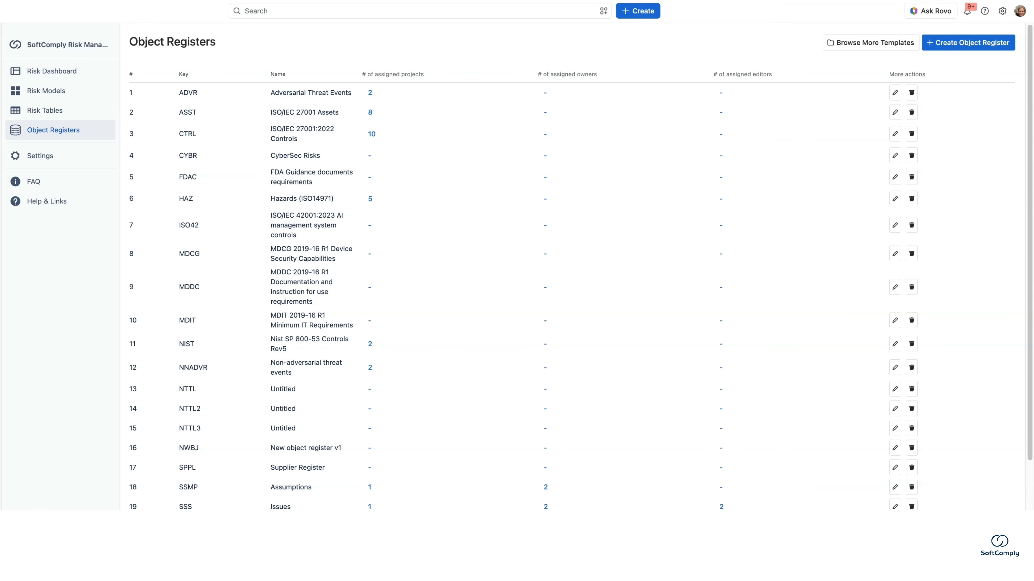
left_click(955, 46)
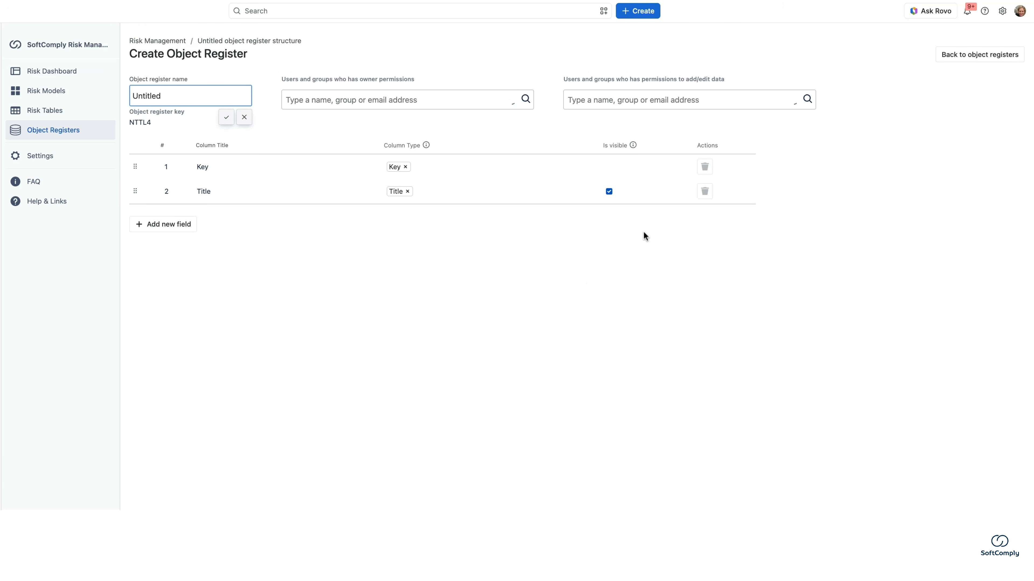
left_click(214, 98)
double_click(155, 96)
type("Our Assets")
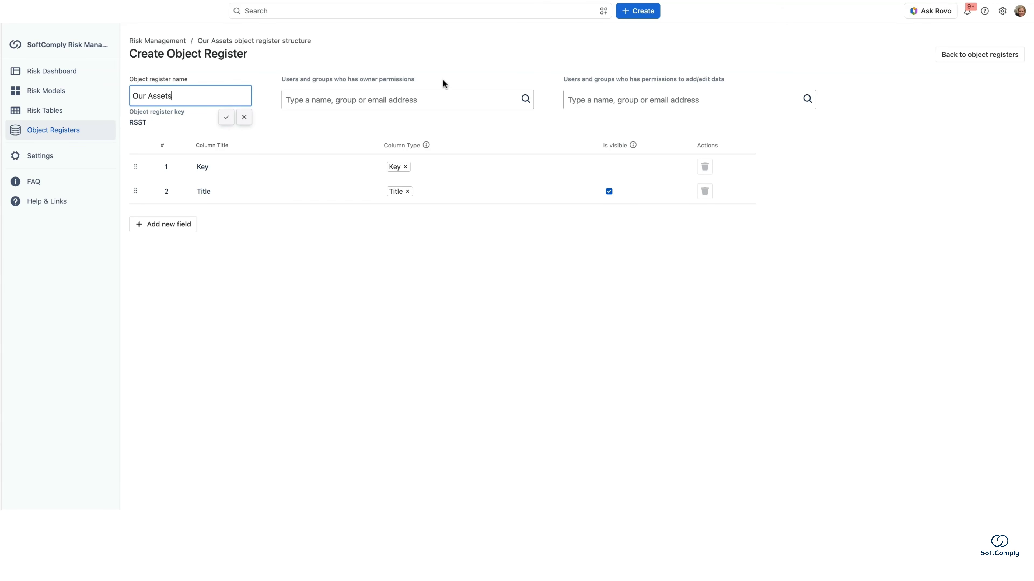
- Find the intended owner by first name and give that person owner permissions on the Our Assets register
left_click(369, 103)
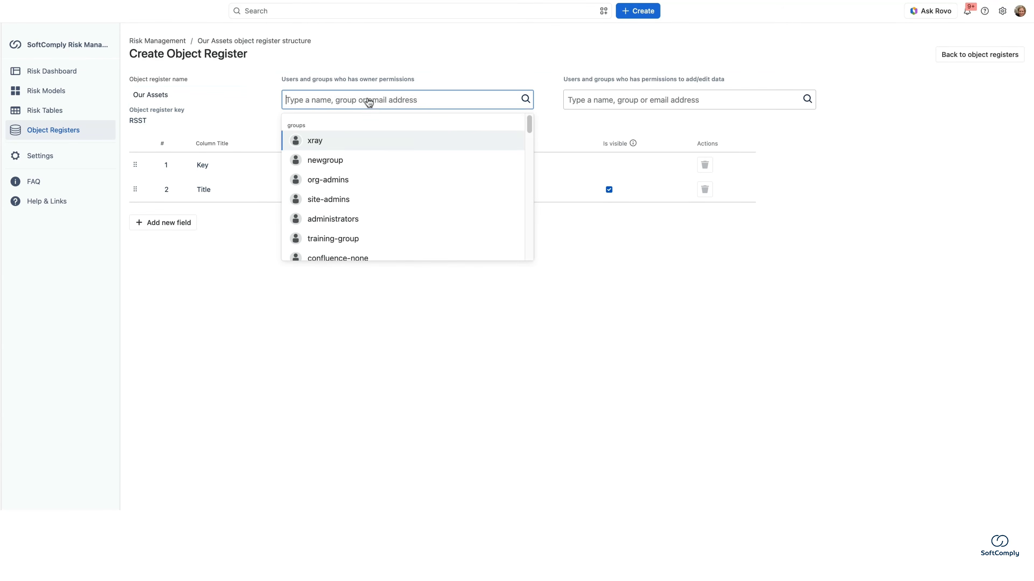
type("marion")
left_click(339, 141)
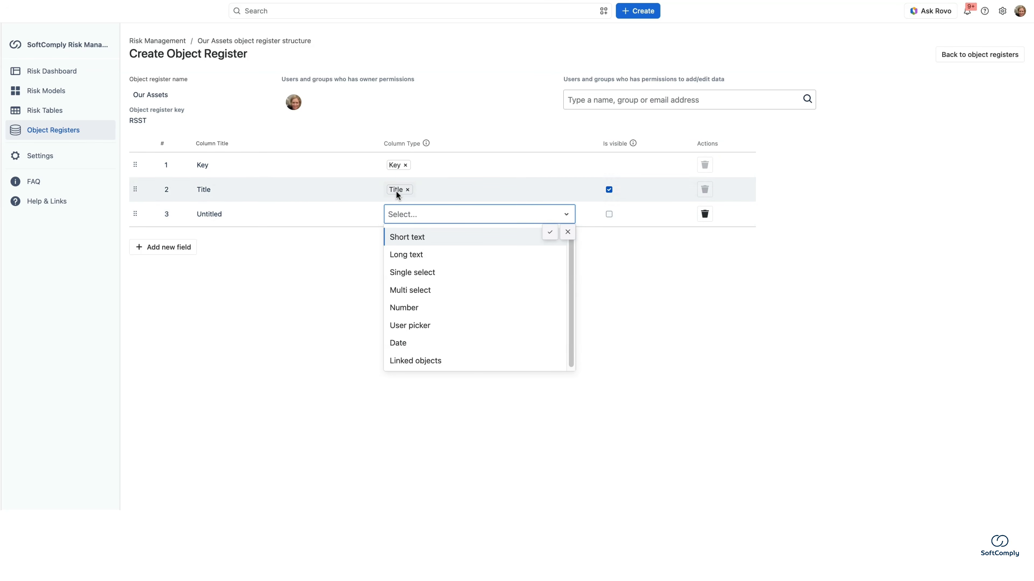
- Set the new third field of the register to the User picker type and title it Asset Owner
left_click(417, 325)
left_click(550, 232)
left_click(213, 214)
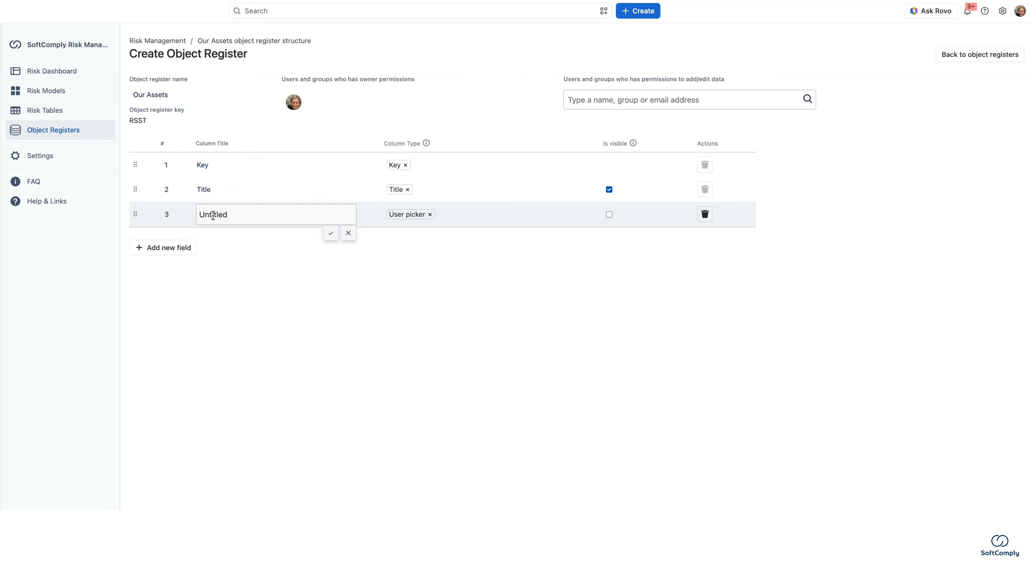
double_click(213, 215)
type("Asset Owner")
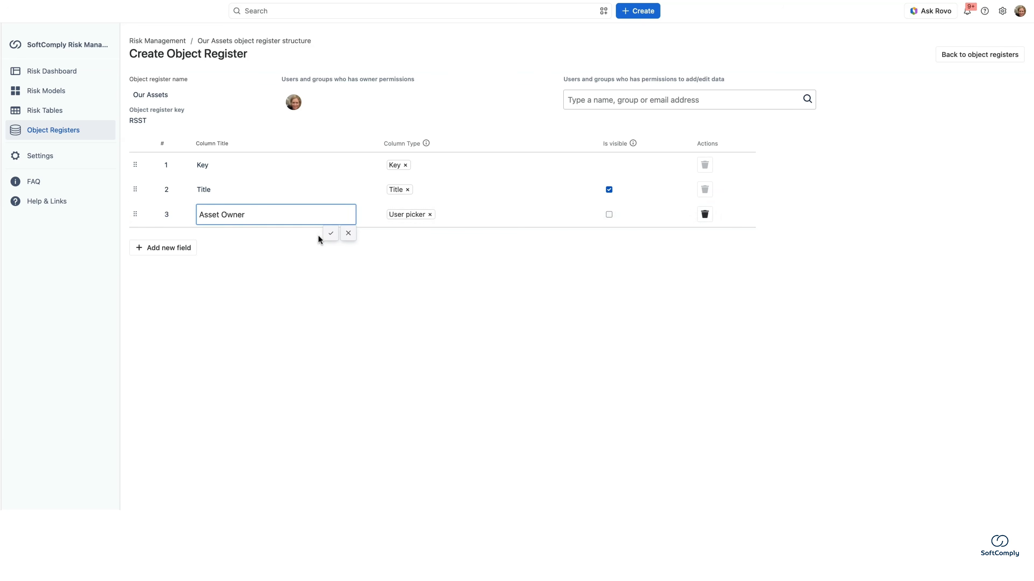
left_click(330, 233)
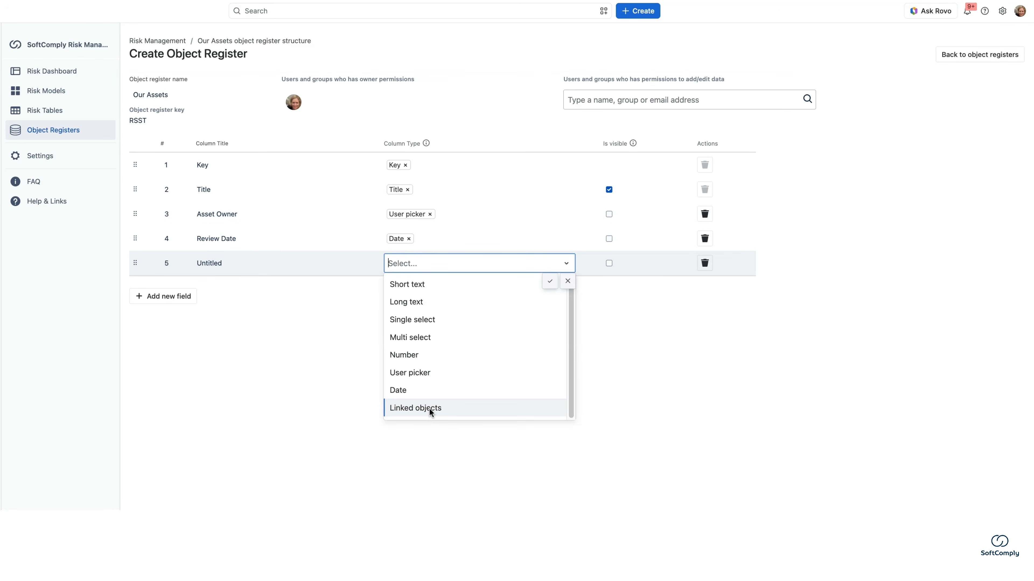
- Set the fifth field to Linked objects with the title Related Assets, and mark the Asset Owner field as visible
left_click(428, 408)
type("Related")
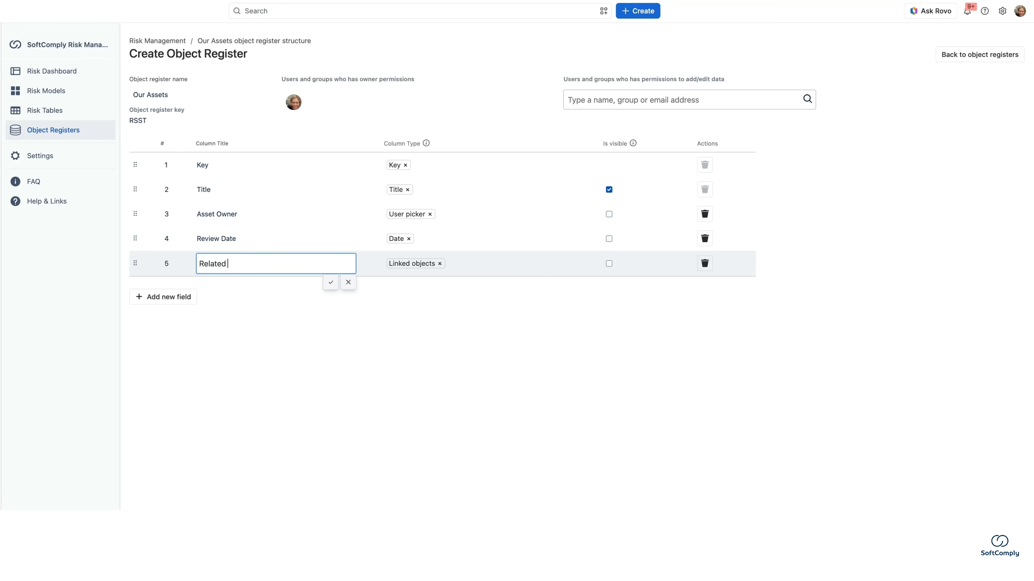
type(" Assets")
key("Return")
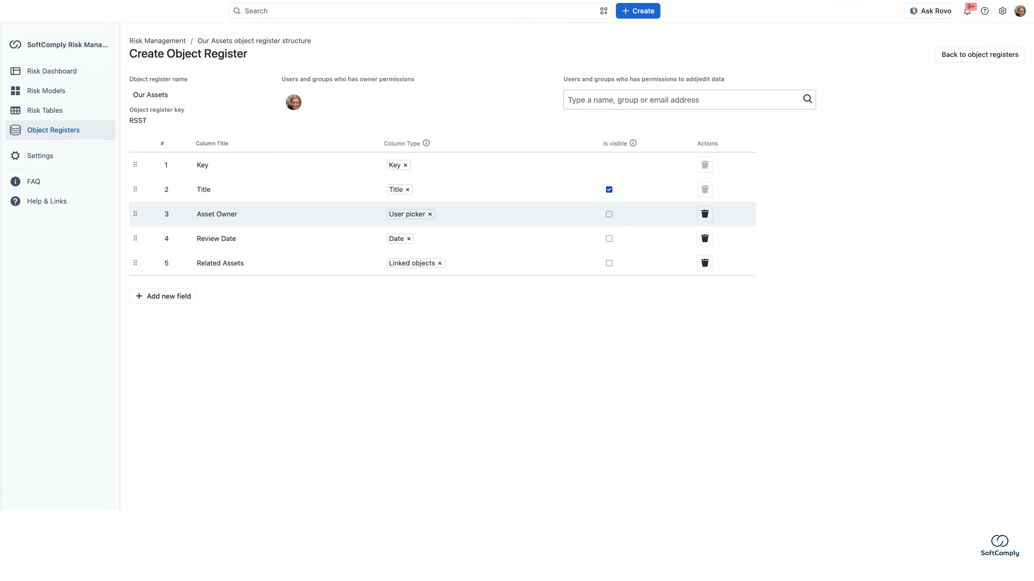
left_click(609, 214)
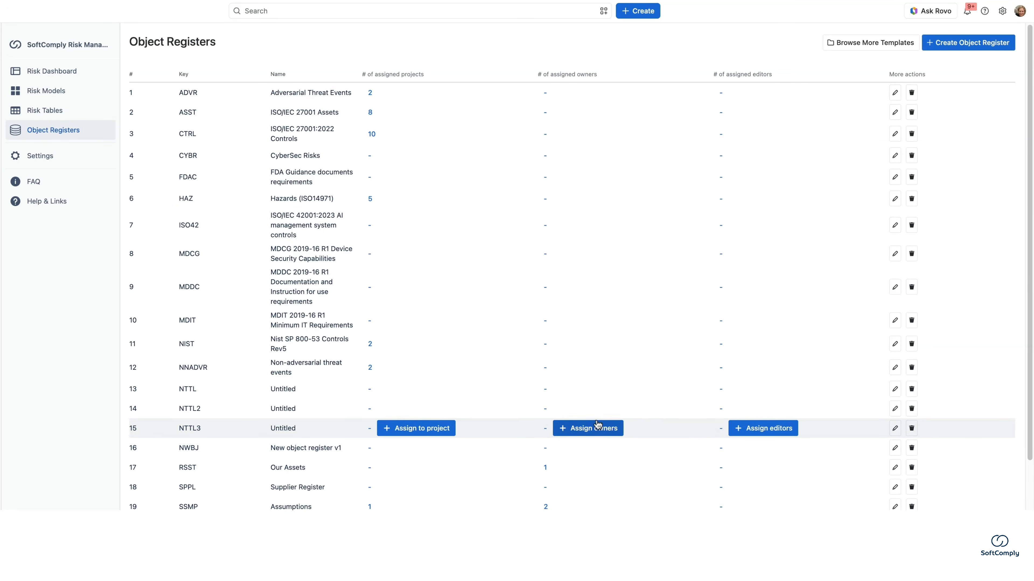
- Open the data of the Our Assets register and add an asset titled Customer Database
scroll(529, 415, "down", 2)
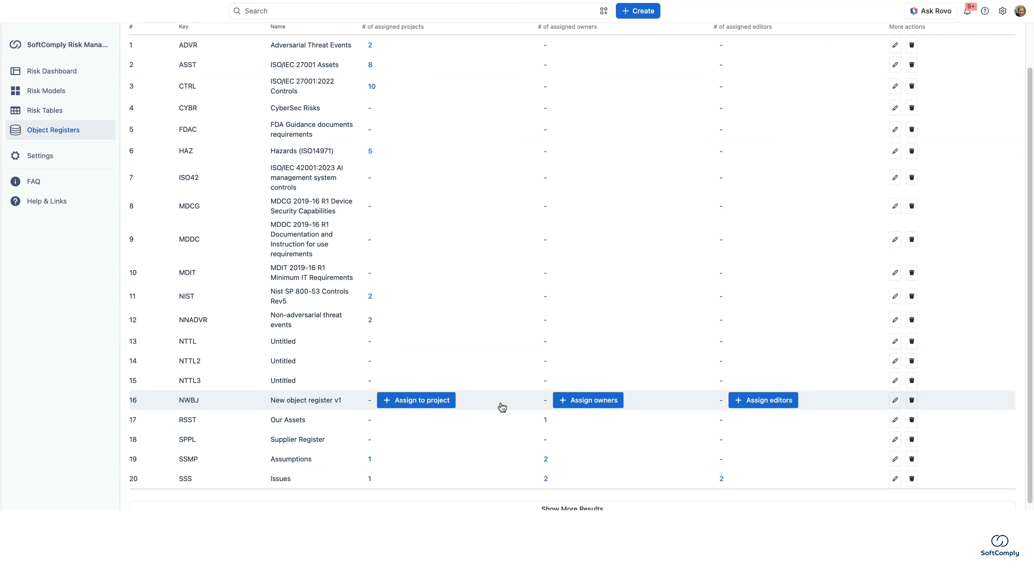
left_click(313, 424)
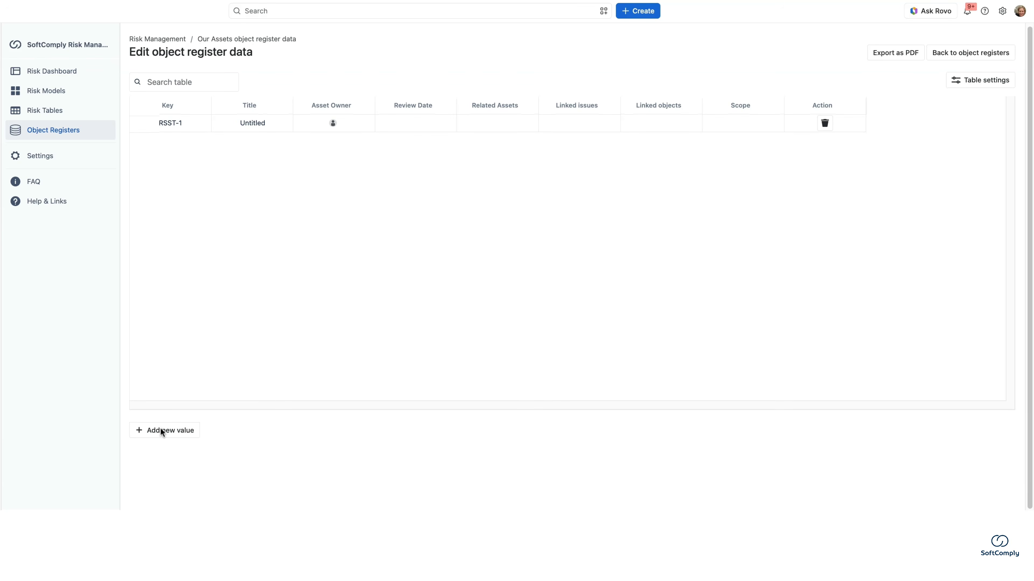
left_click(167, 433)
type("C")
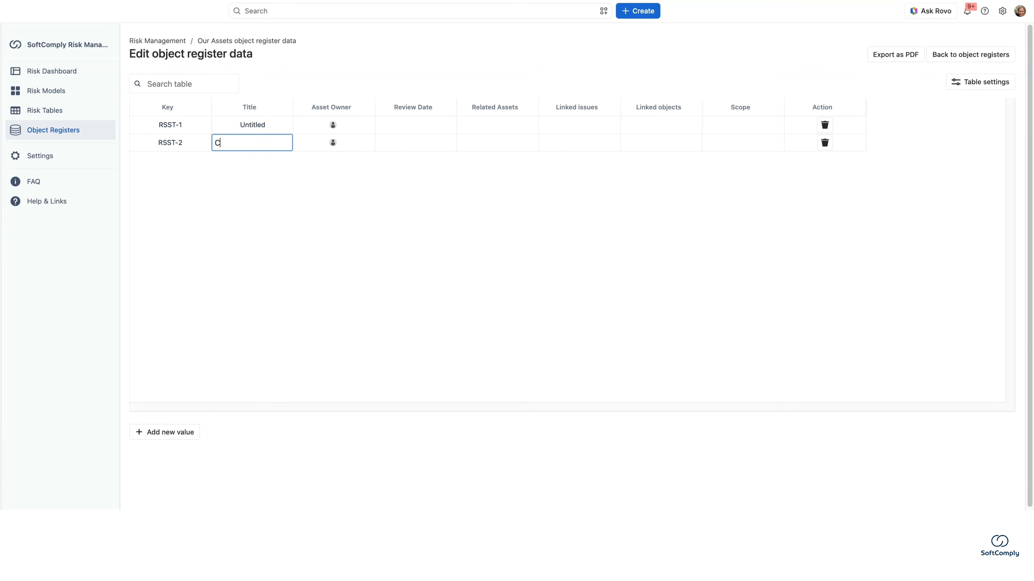
type("ustomer Database")
- Title the untitled first asset AWS Production Environment
left_click(244, 125)
type("AWS Production Env")
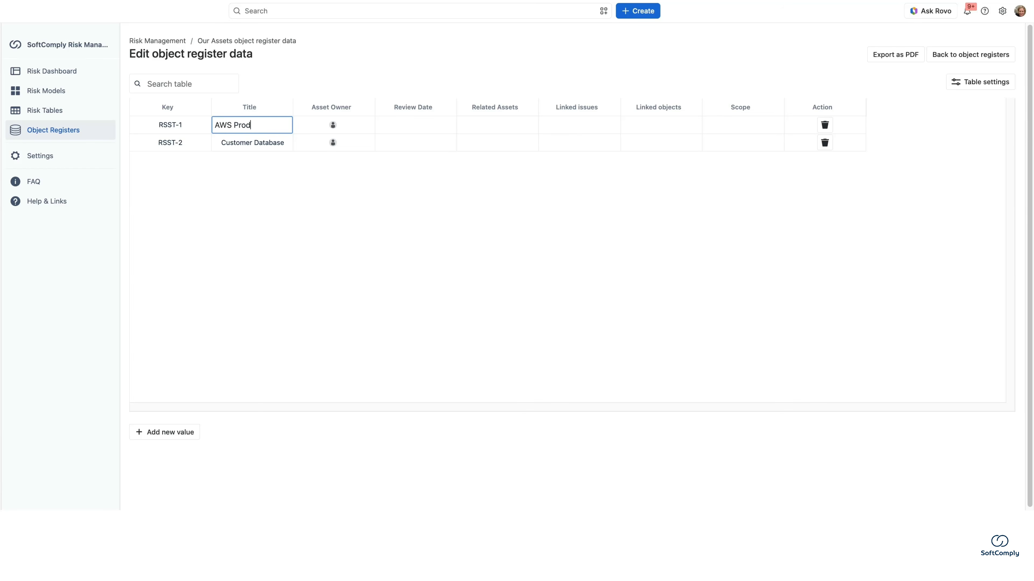
type("ironment")
key("Return")
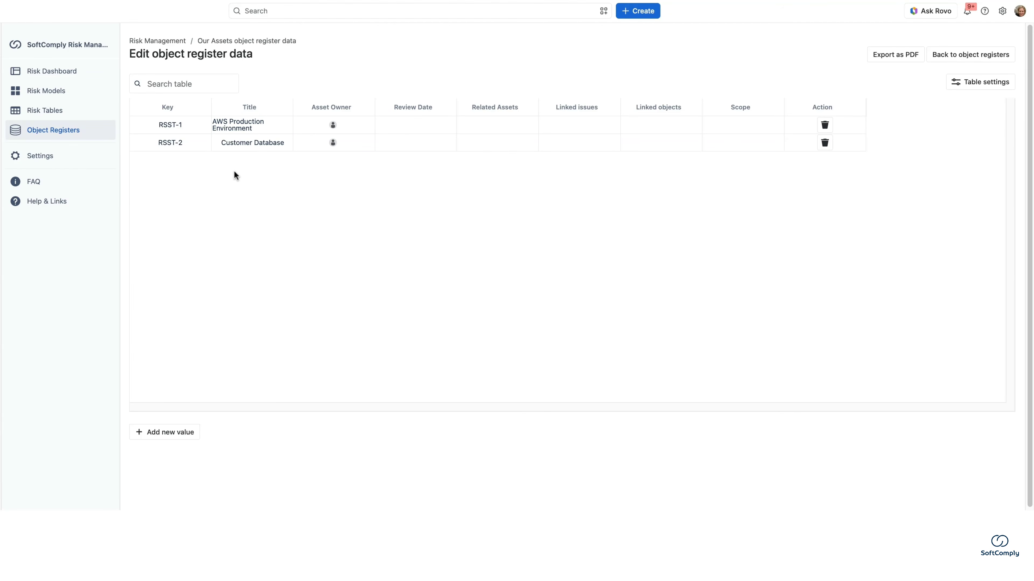
- Add a third asset titled Laptops to the register
left_click(167, 433)
left_click(253, 161)
type("Laptops")
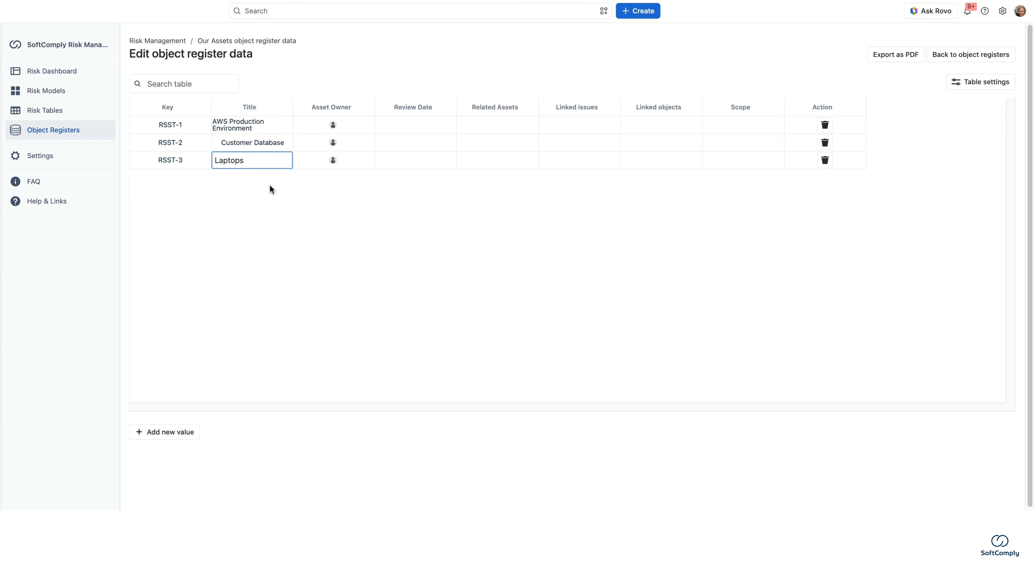
key("Return")
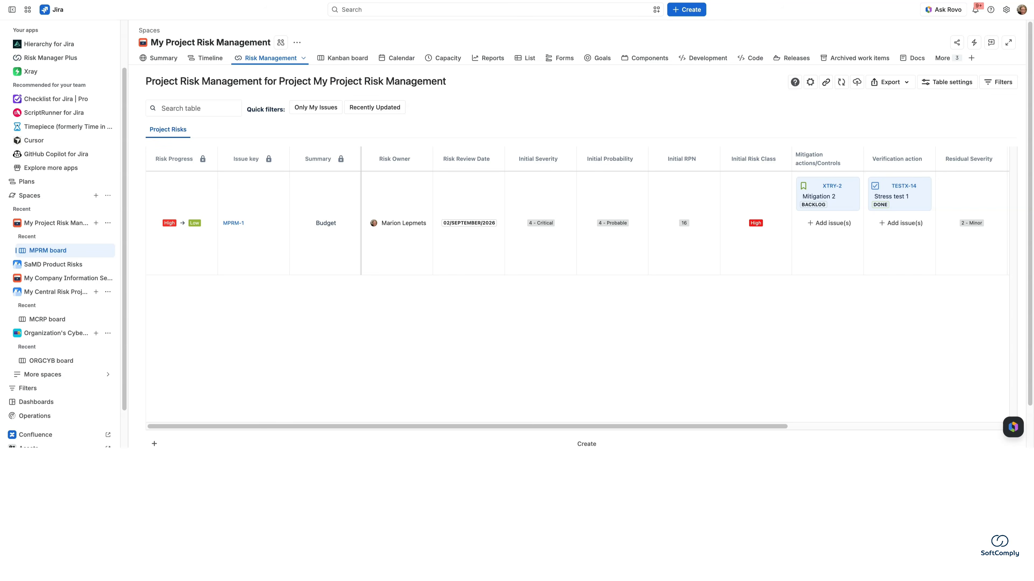
- Open the Project Risk Management table template and add a column mapped to the Our Assets (RSST) register
left_click(809, 83)
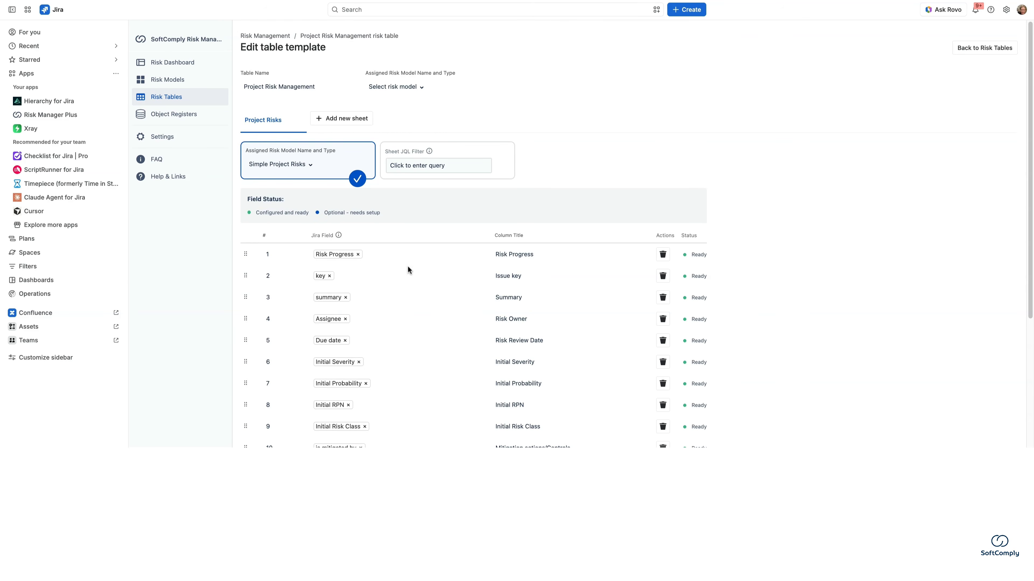
scroll(408, 270, "down", 5)
left_click(258, 423)
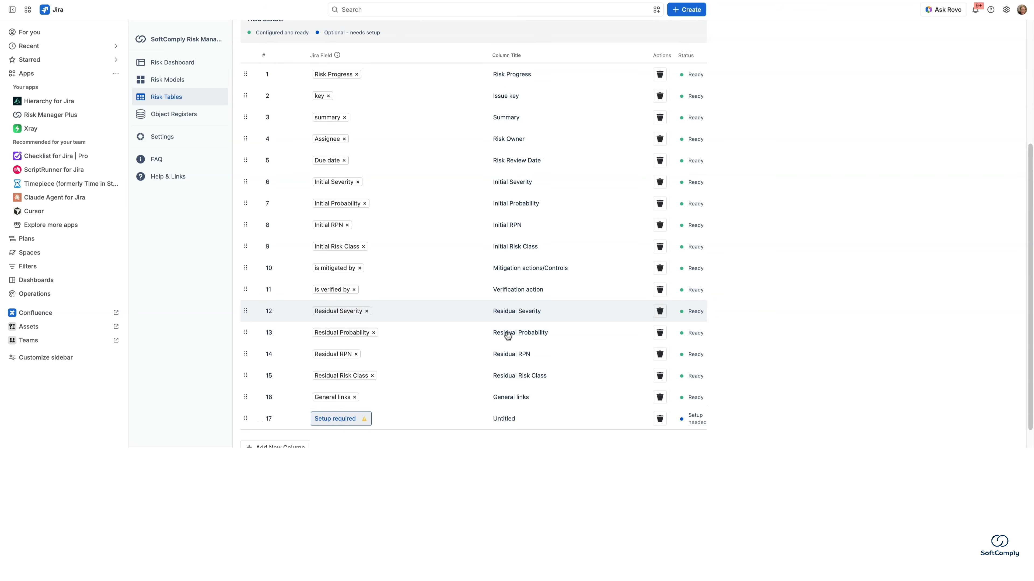
left_click(342, 418)
scroll(377, 386, "down", 5)
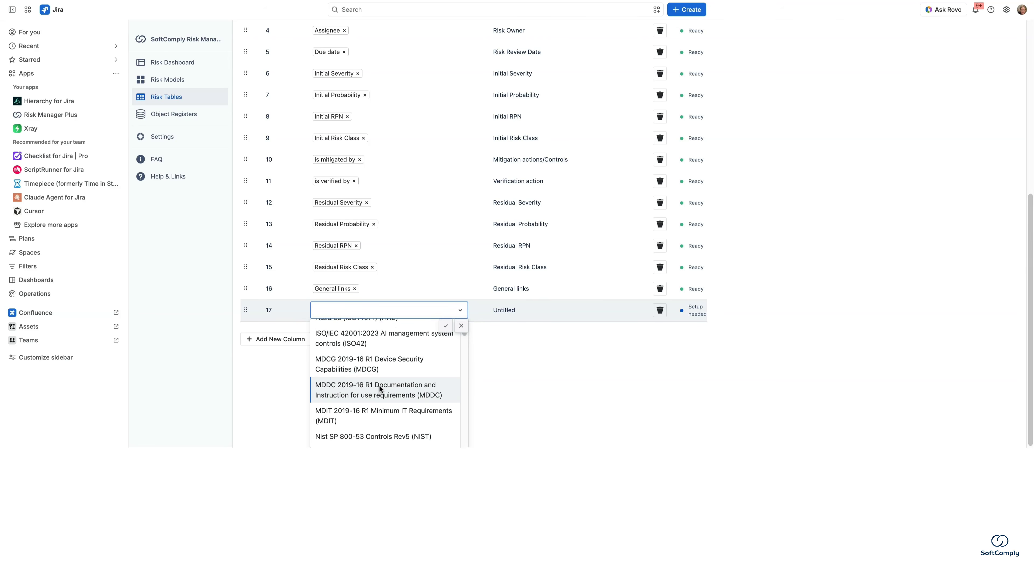
scroll(379, 384, "down", 3)
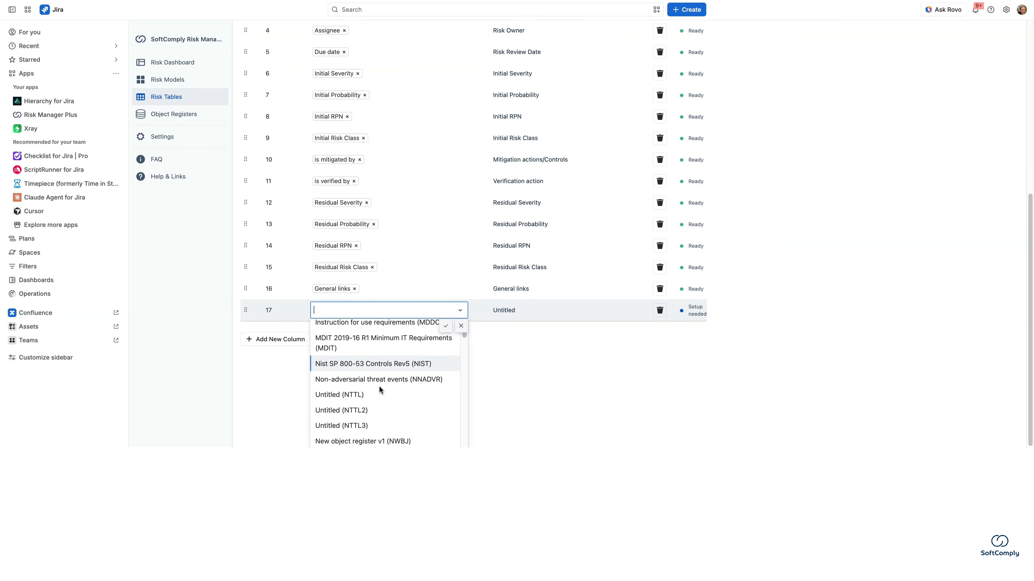
scroll(379, 390, "down", 2)
left_click(379, 390)
left_click(446, 411)
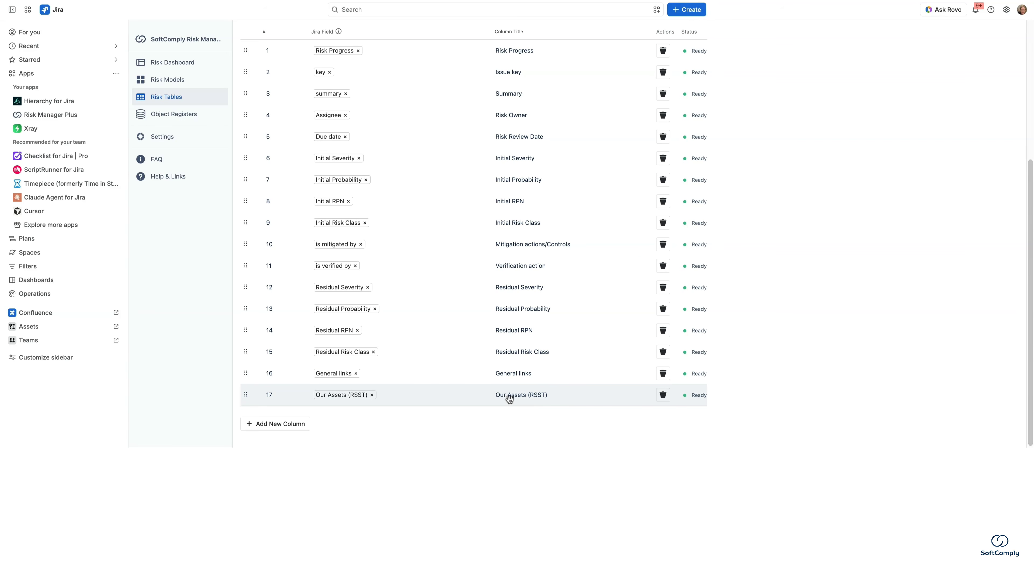
- Rename the title of the Our Assets column to Affected Asset
double_click(511, 396)
key("ctrl+a")
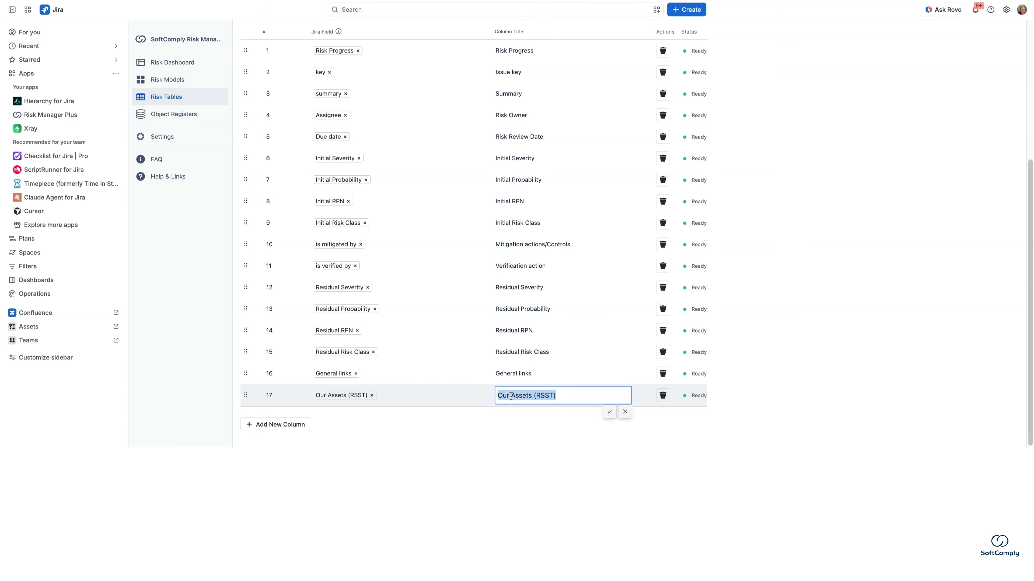
type("Affected Asset")
left_click(609, 411)
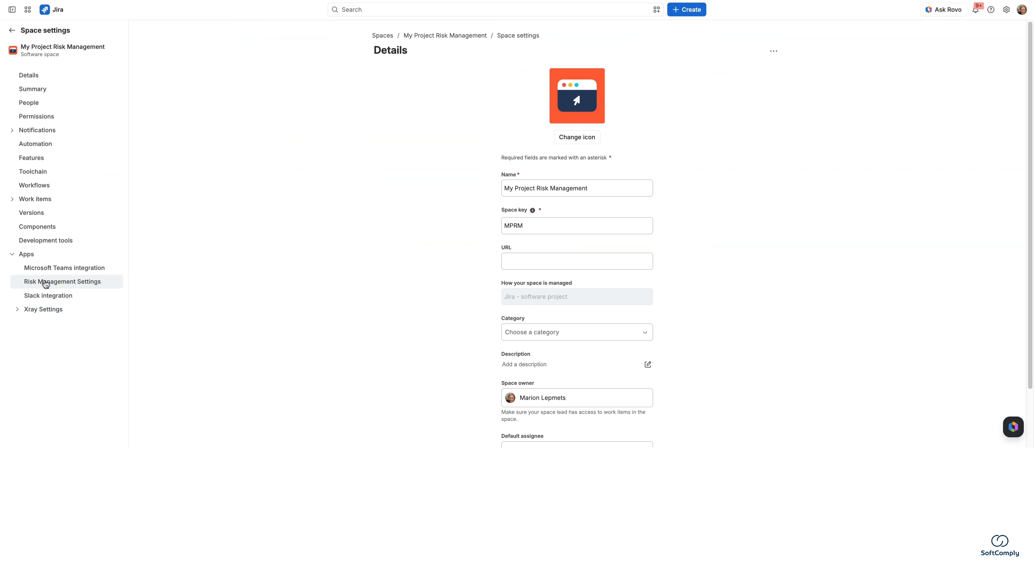
- Assign the Our Assets (RSST) object register to the My Project Risk Management space in its Risk Management Settings
left_click(76, 286)
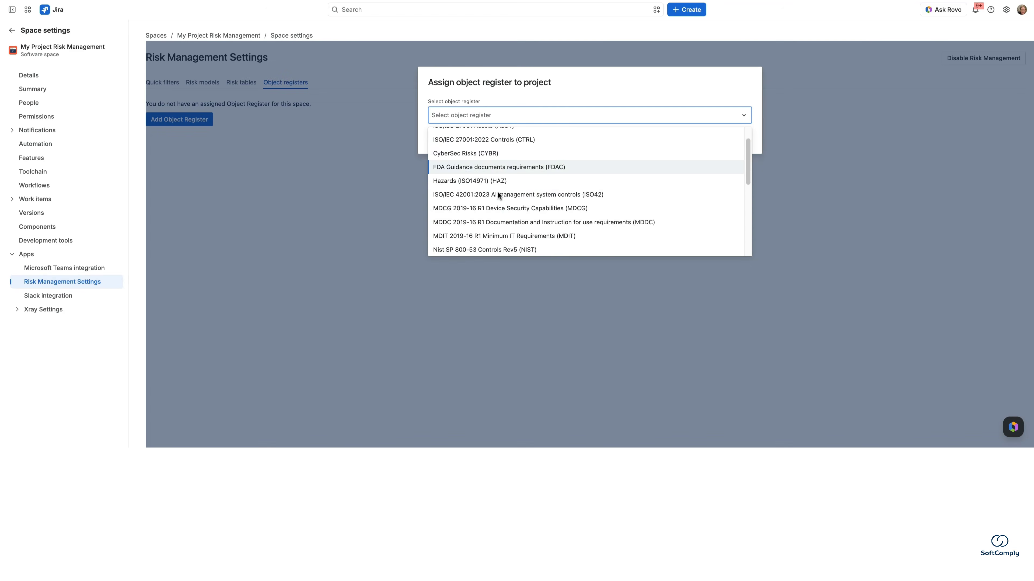
scroll(499, 196, "down", 3)
left_click(500, 208)
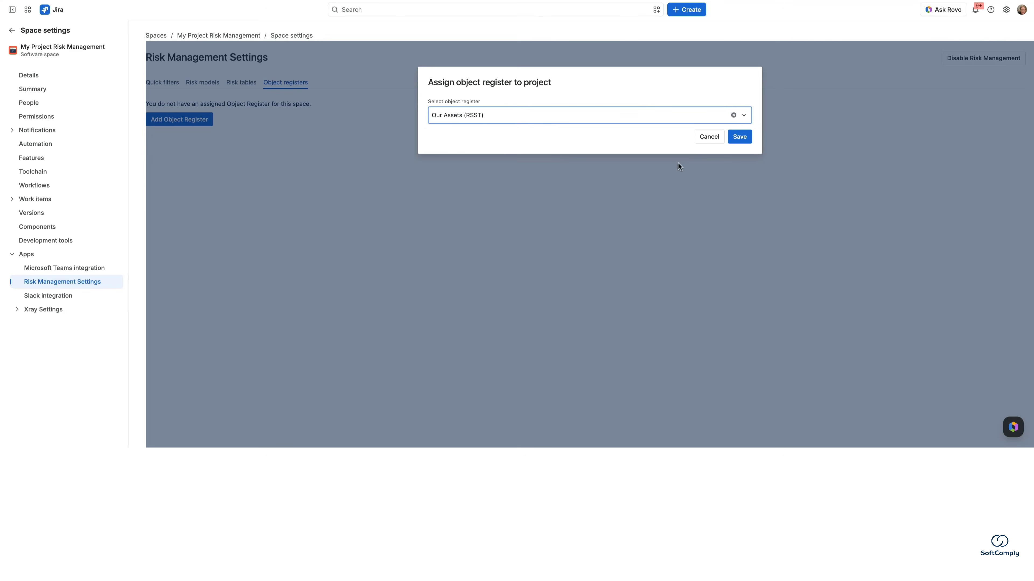
left_click(743, 139)
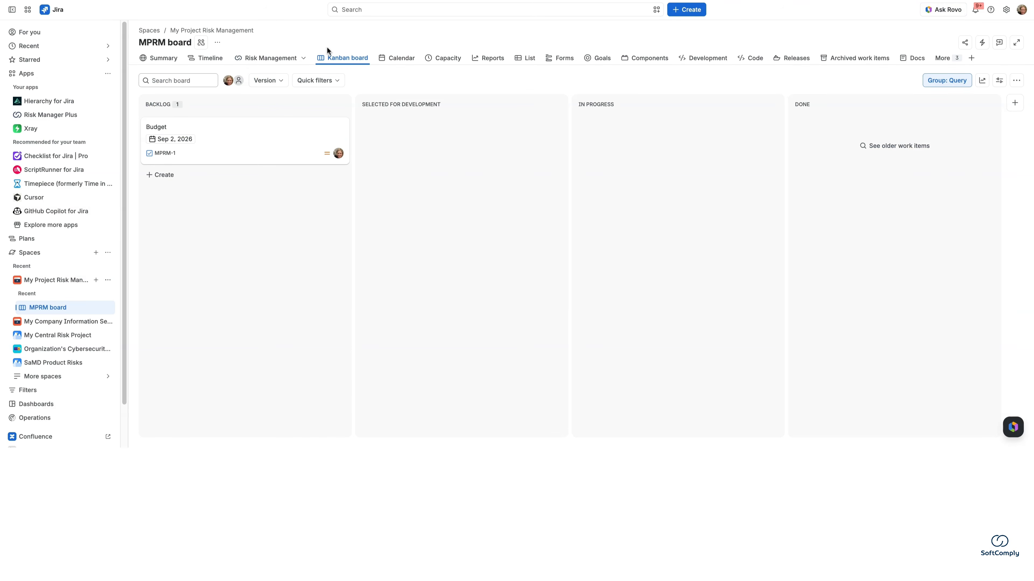
- Open the space's risk table and link the Laptops (RSST-3) asset to the Budget risk under Affected Asset
left_click(285, 57)
left_click(279, 99)
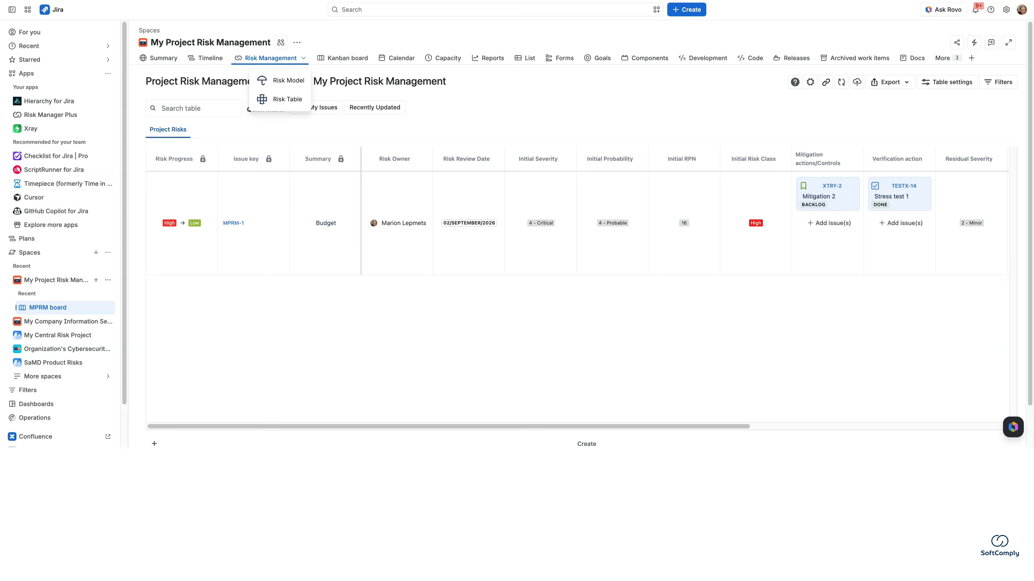
left_click_drag(523, 426, 890, 386)
mouse_move(889, 214)
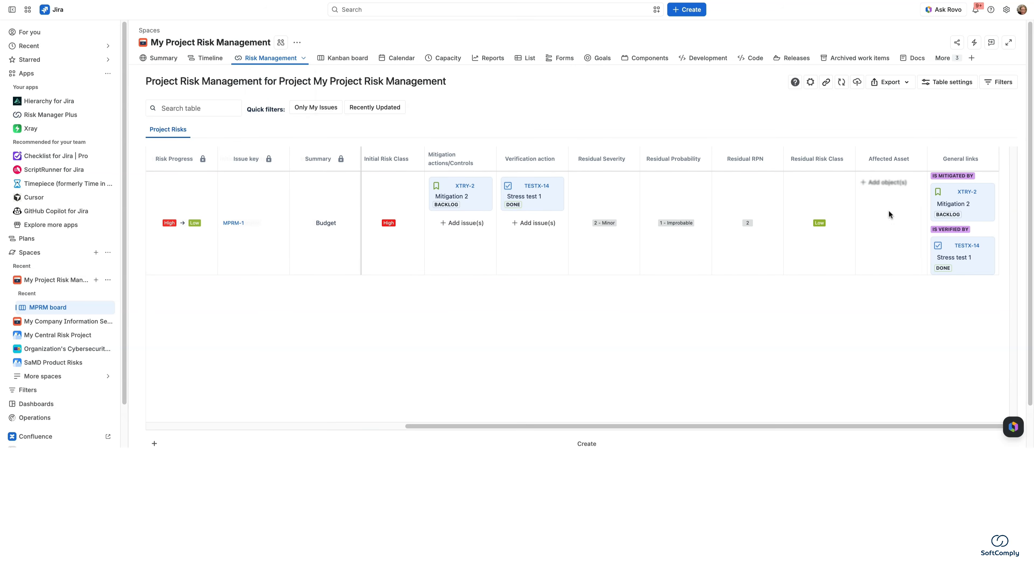
left_click(888, 184)
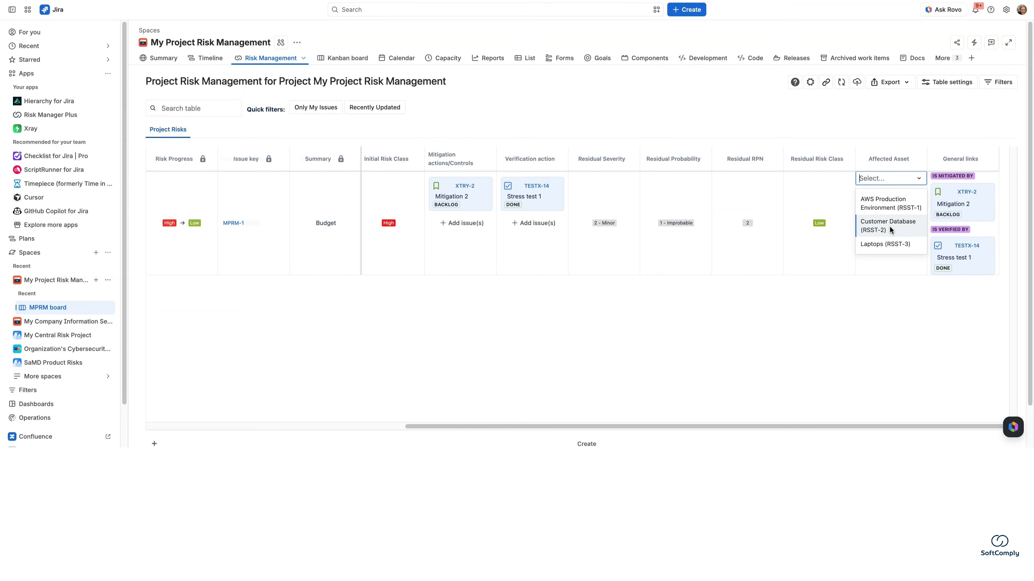
left_click(892, 244)
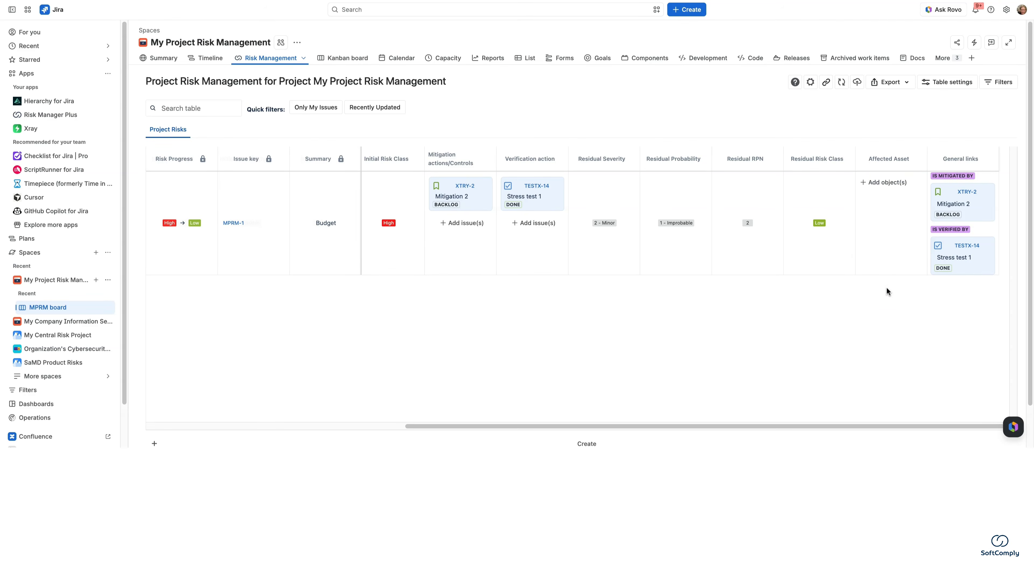
double_click(927, 159)
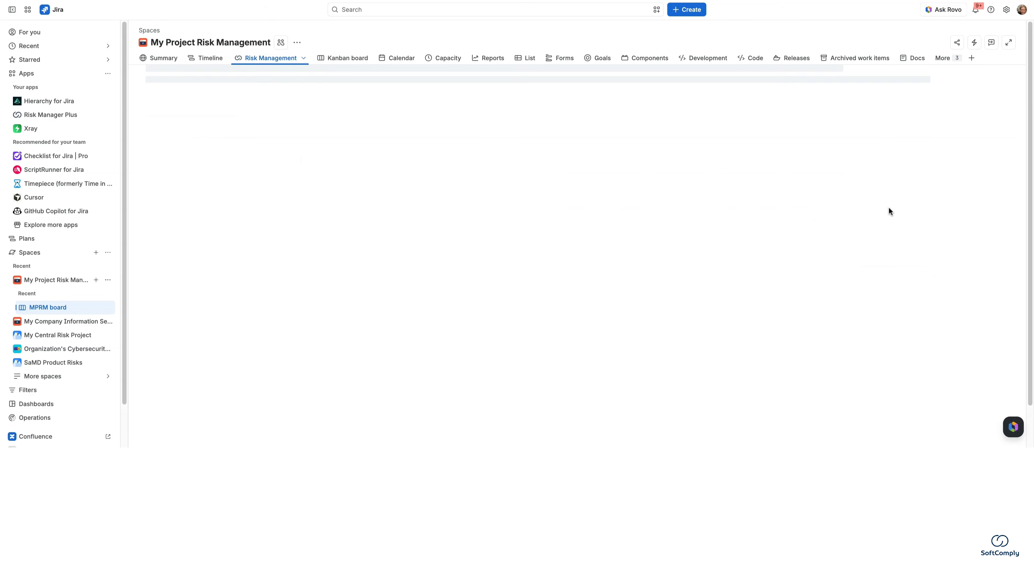
- Check the Budget risk's Affected Asset link in the risk table, and open the Our Assets register data to view the Laptops asset's linked issues
scroll(706, 418, "right", 5)
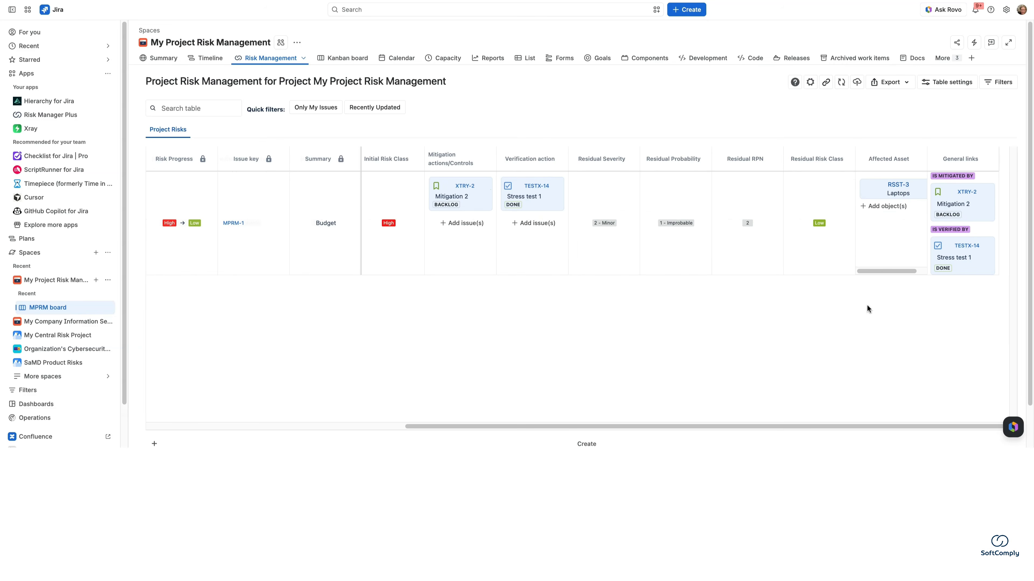
scroll(895, 273, "right", 2)
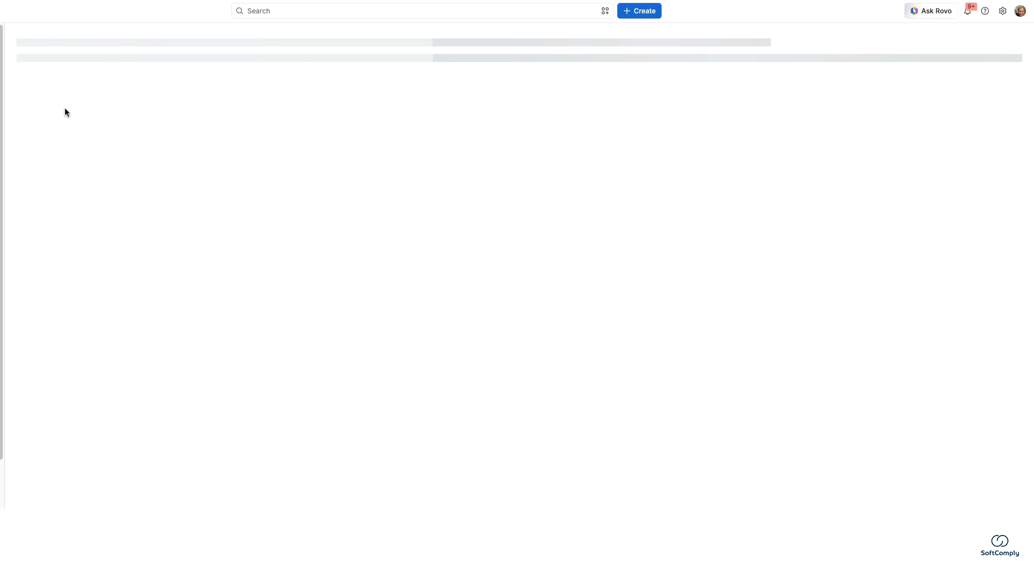
scroll(219, 368, "down", 2)
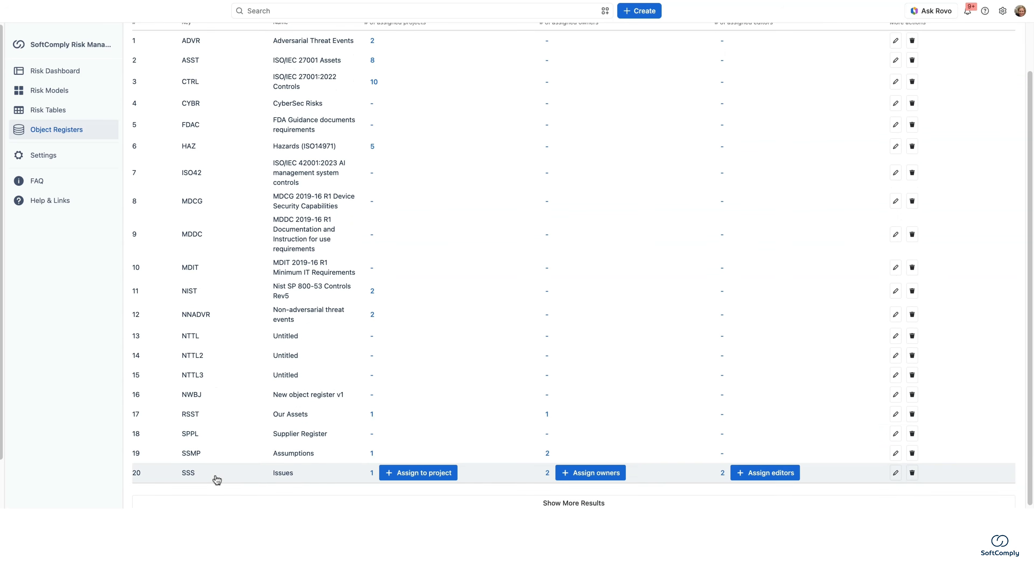
left_click(281, 419)
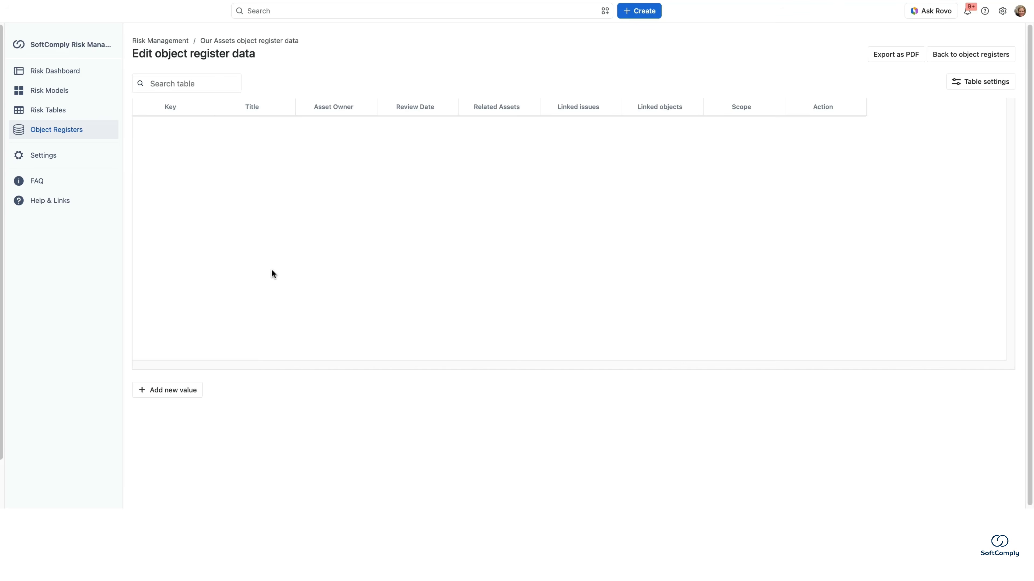
left_click(331, 169)
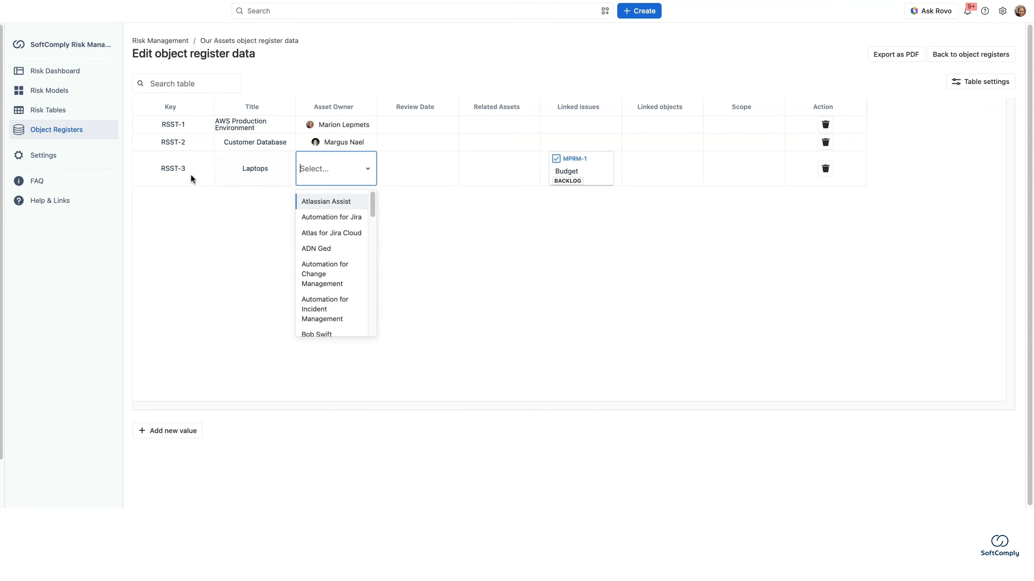
left_click(227, 201)
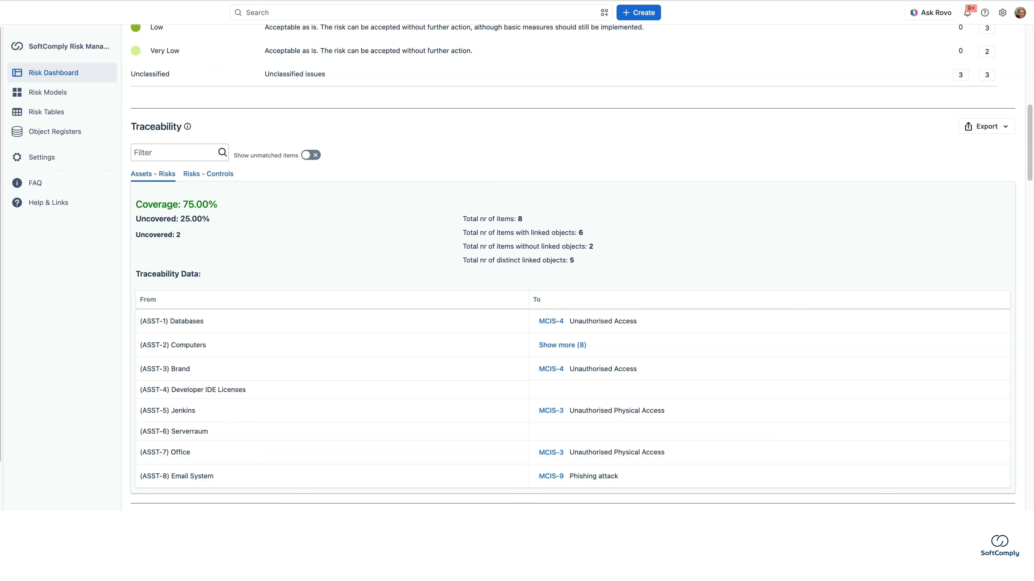
- Examine the Assets - Risks coverage and traceability data on the Risk Dashboard
scroll(287, 197, "down", 2)
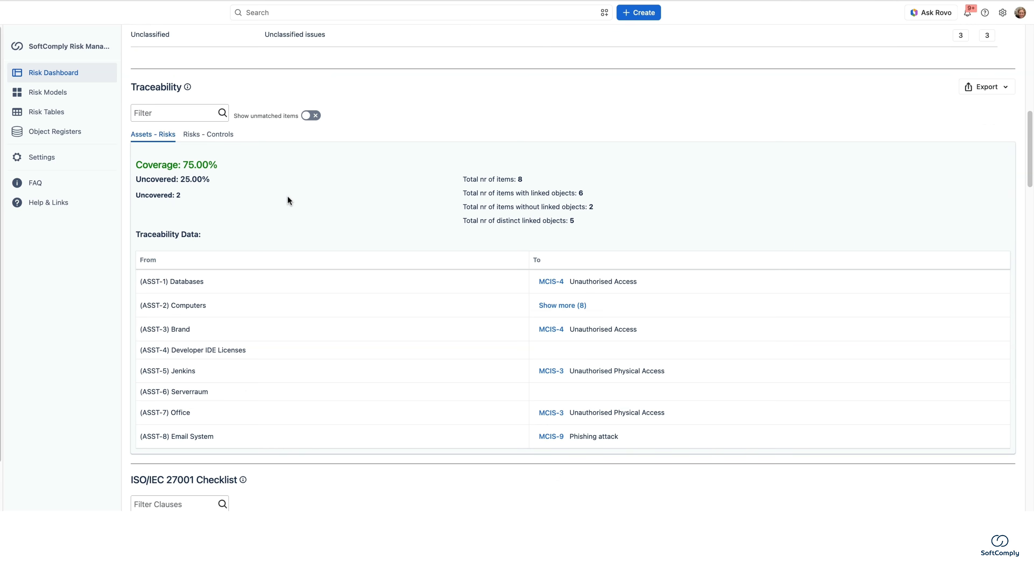